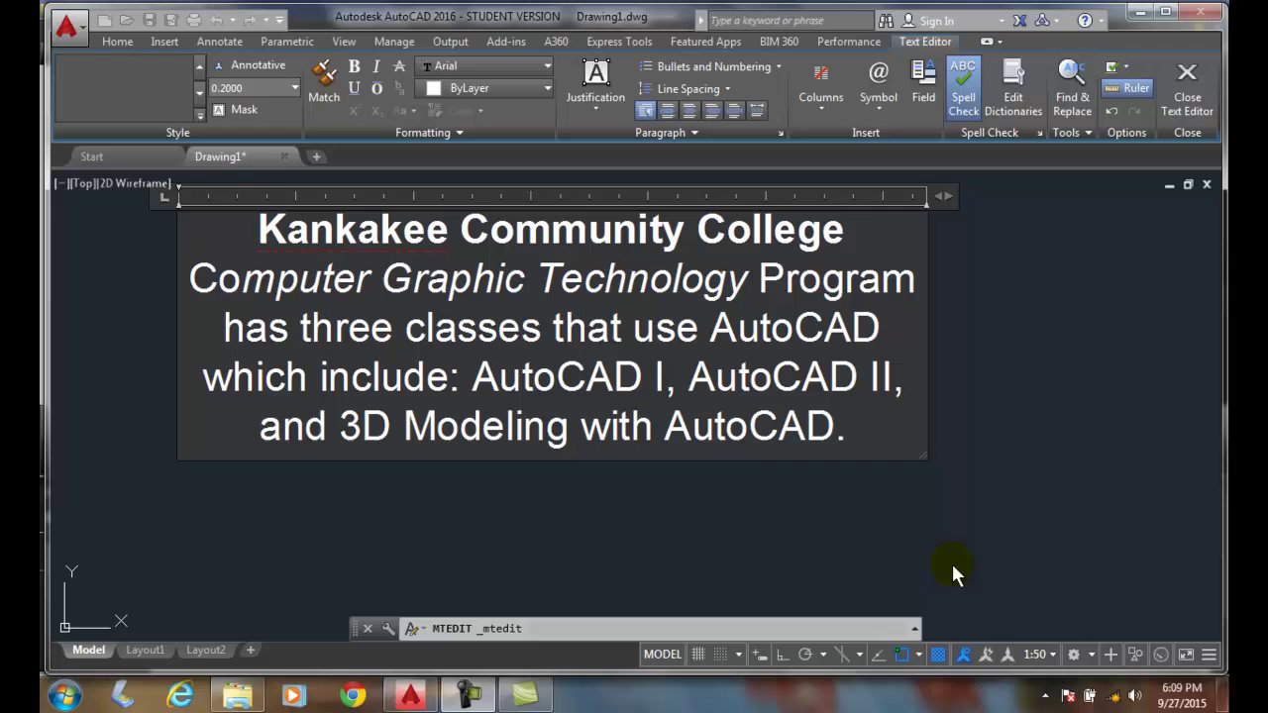
# - Open the Paragraph dialog for the mtext and add a left tab stop at 0.5
pyautogui.click(619, 366)
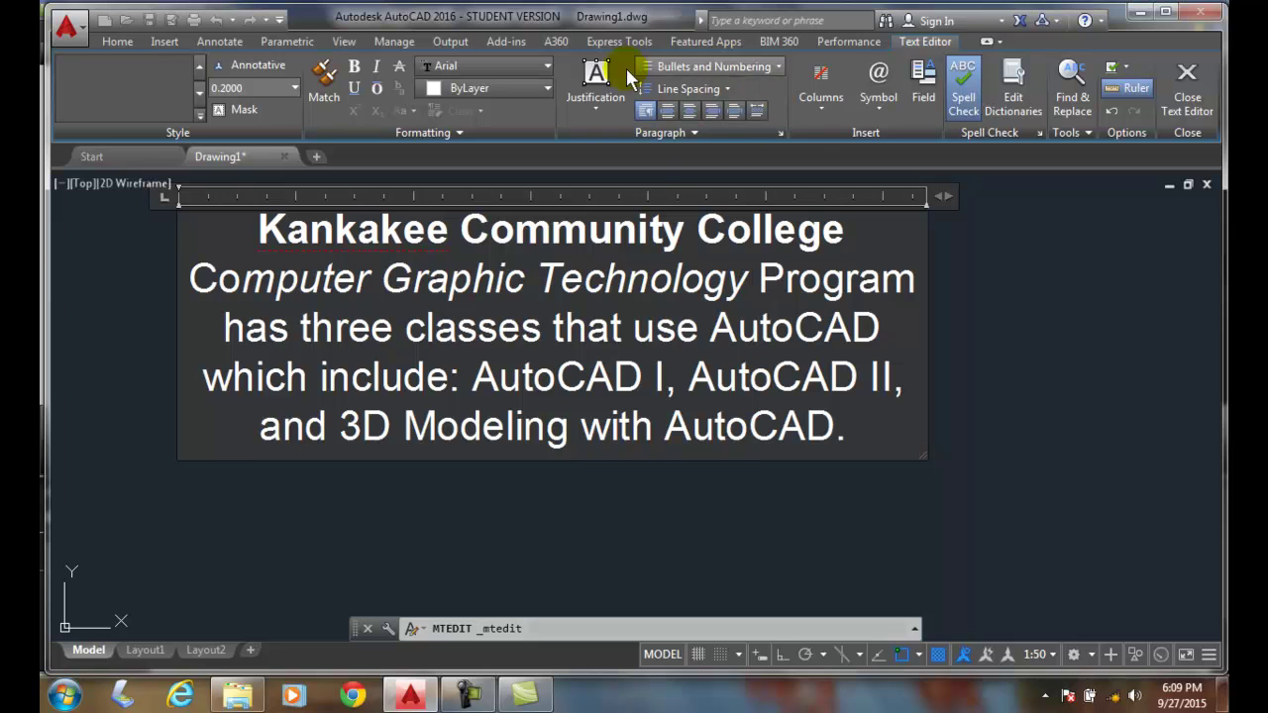
pyautogui.click(780, 133)
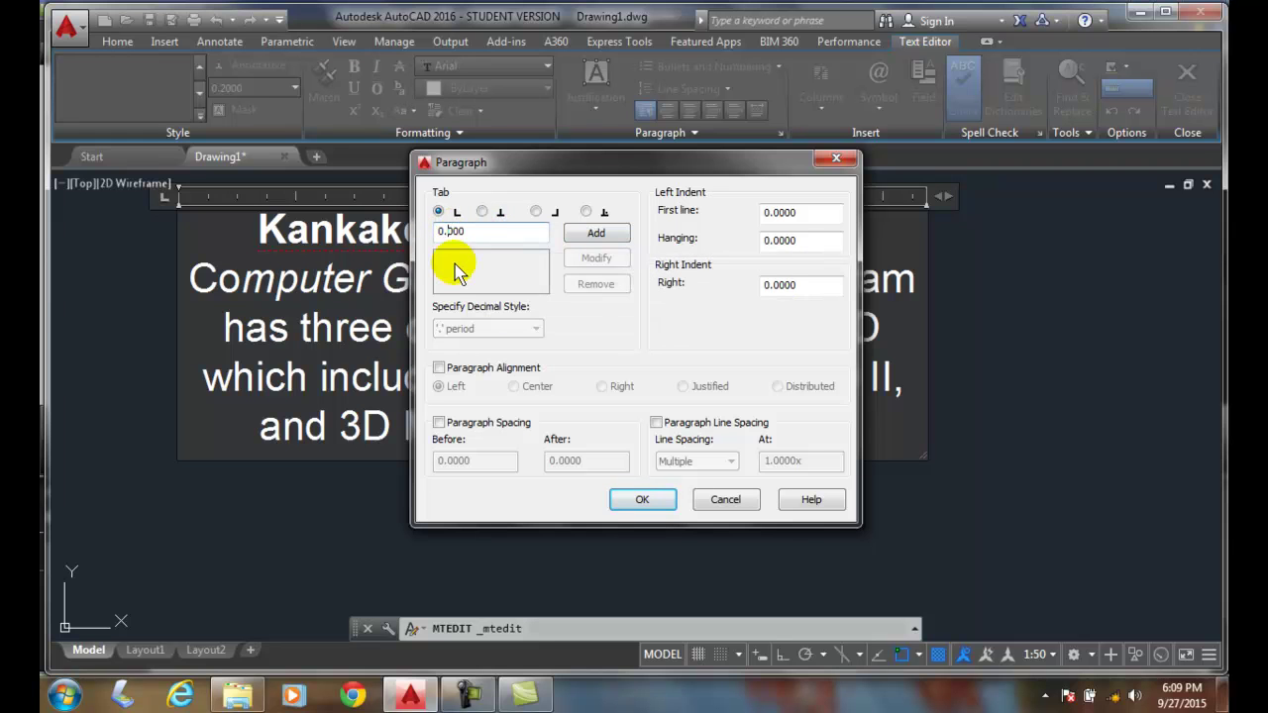
pyautogui.click(597, 238)
pyautogui.click(597, 238)
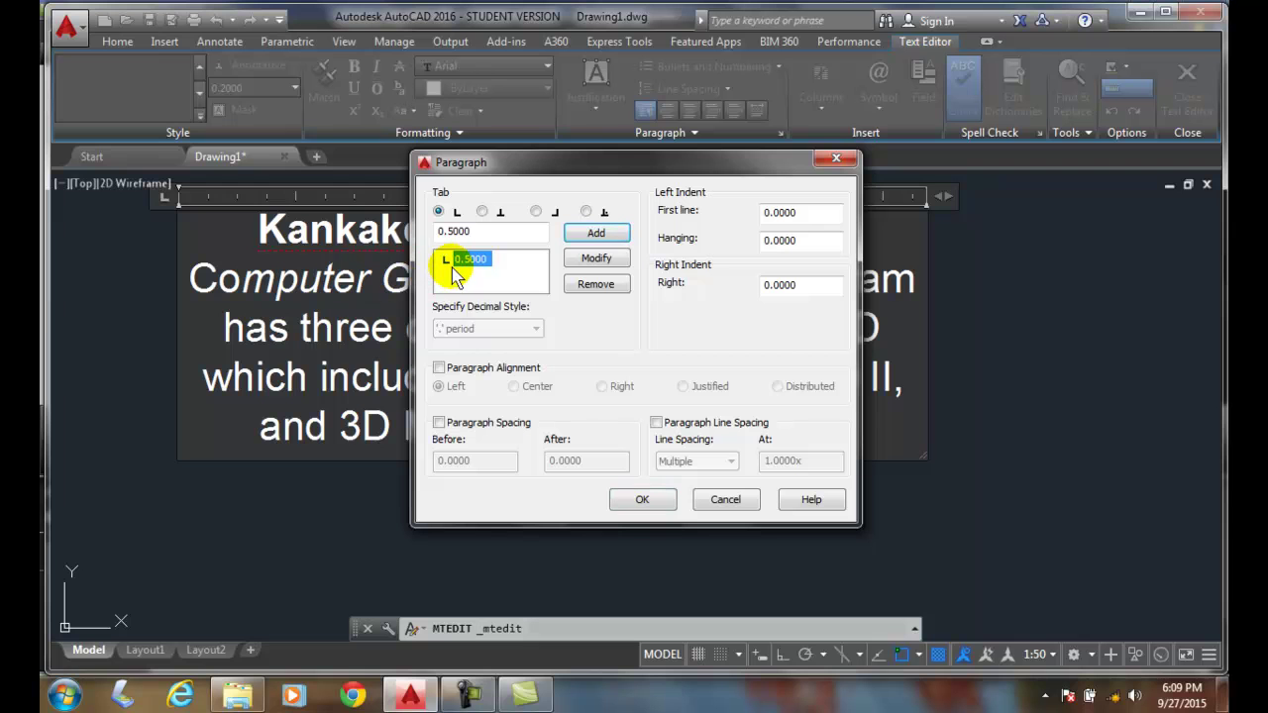
# - Try the center, right and decimal tab types, then add a second left tab at 1.0
pyautogui.click(483, 213)
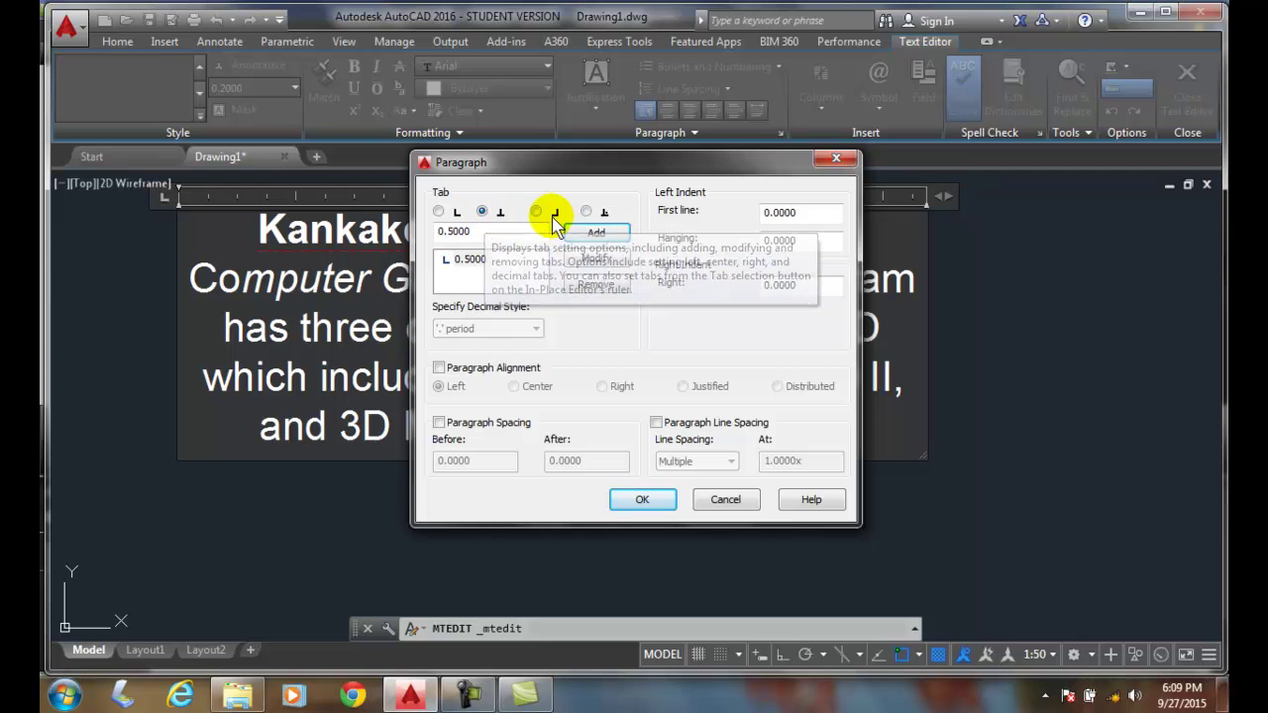
pyautogui.click(535, 214)
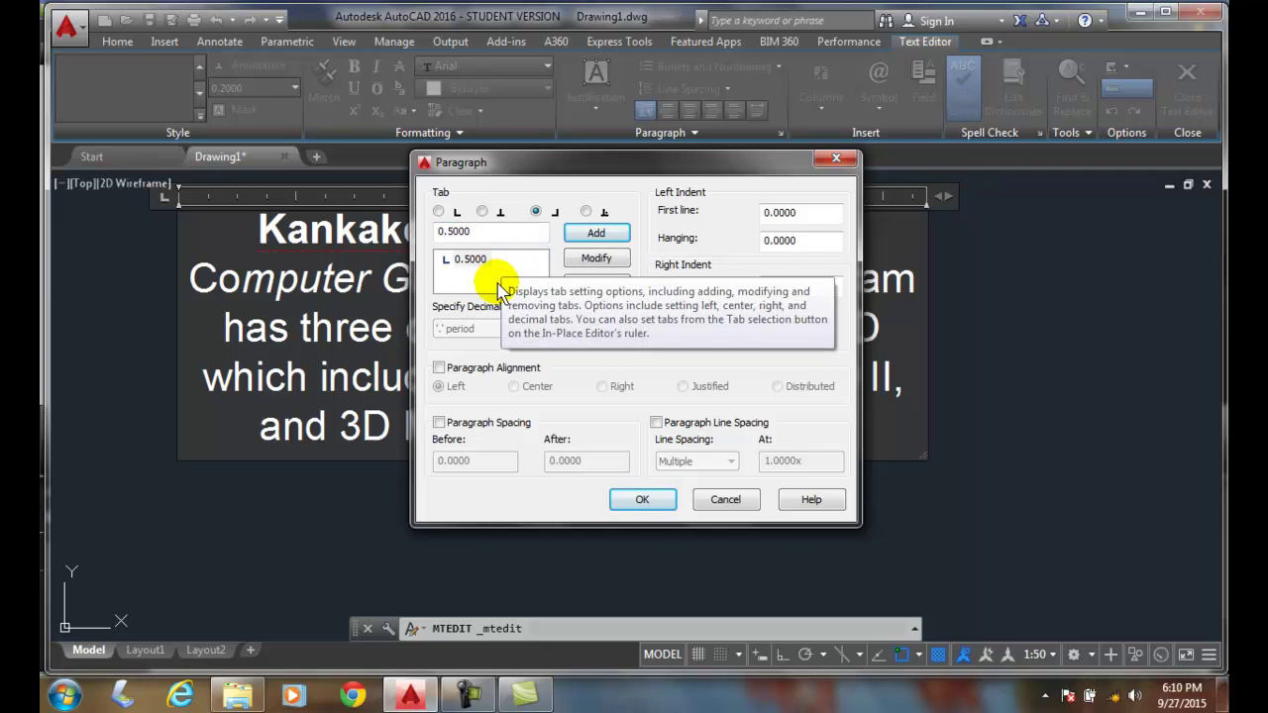
pyautogui.click(585, 211)
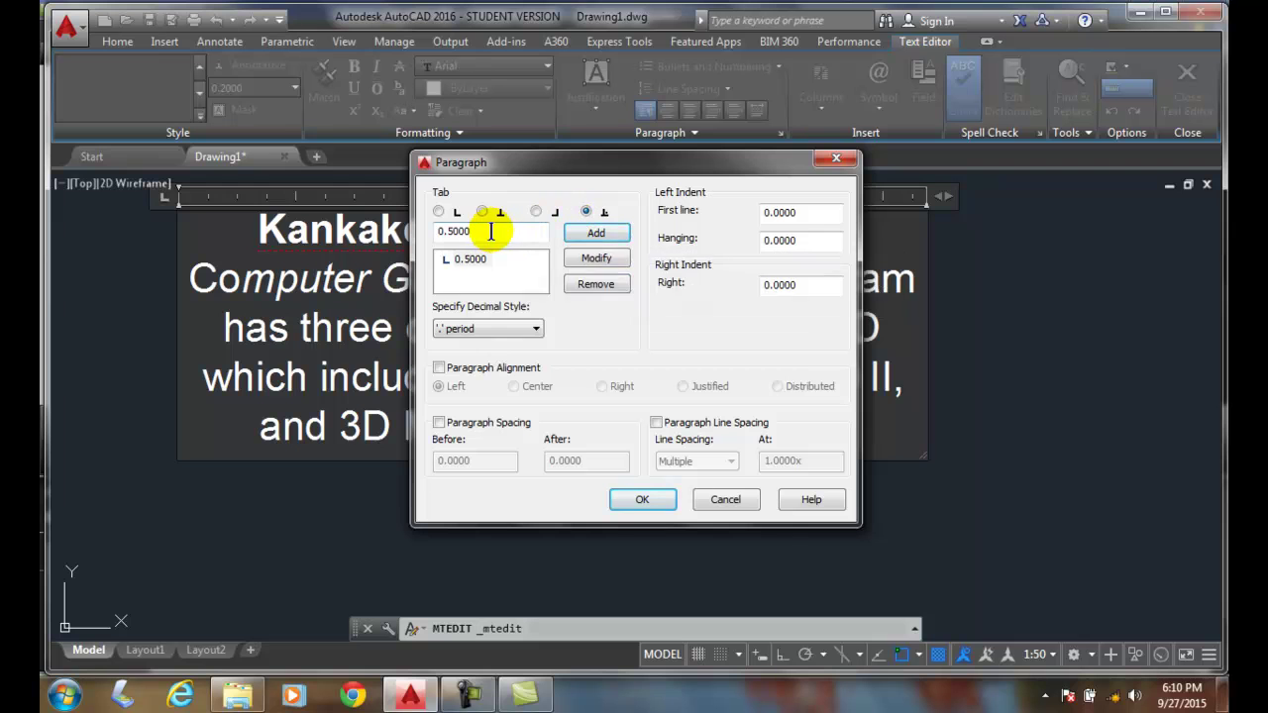
pyautogui.click(438, 213)
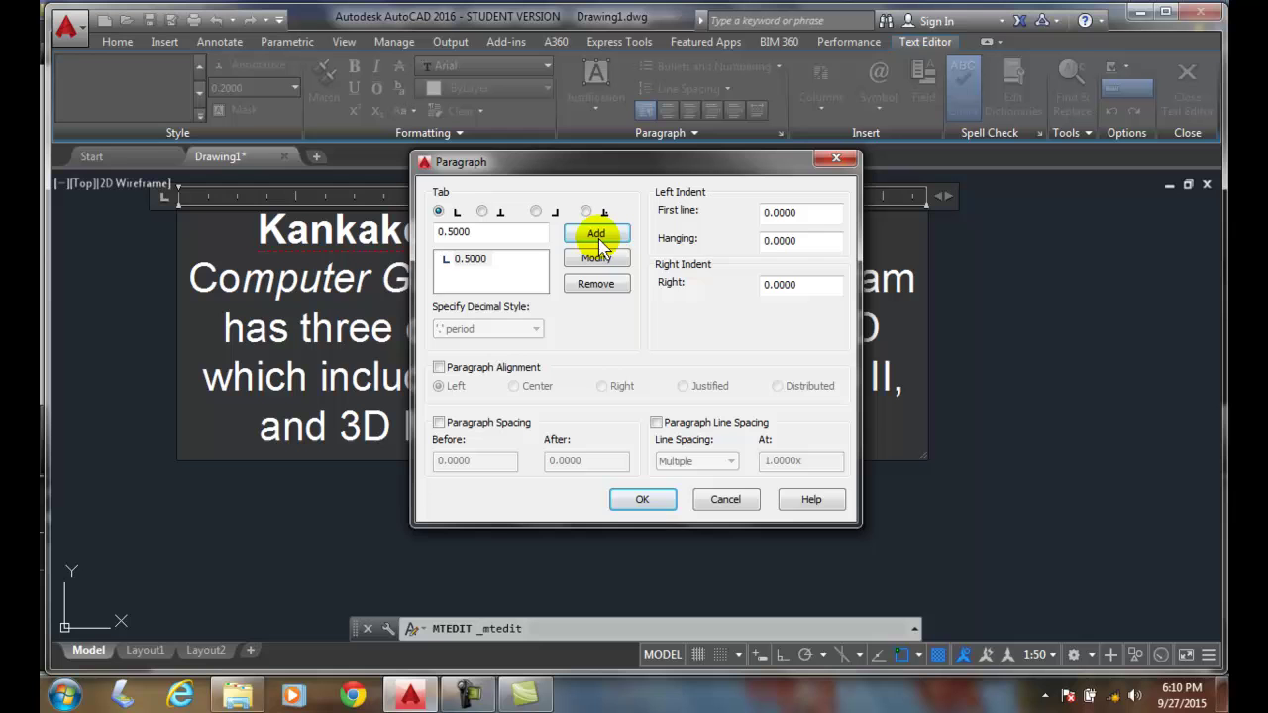
pyautogui.moveTo(477, 232); pyautogui.dragTo(414, 245)
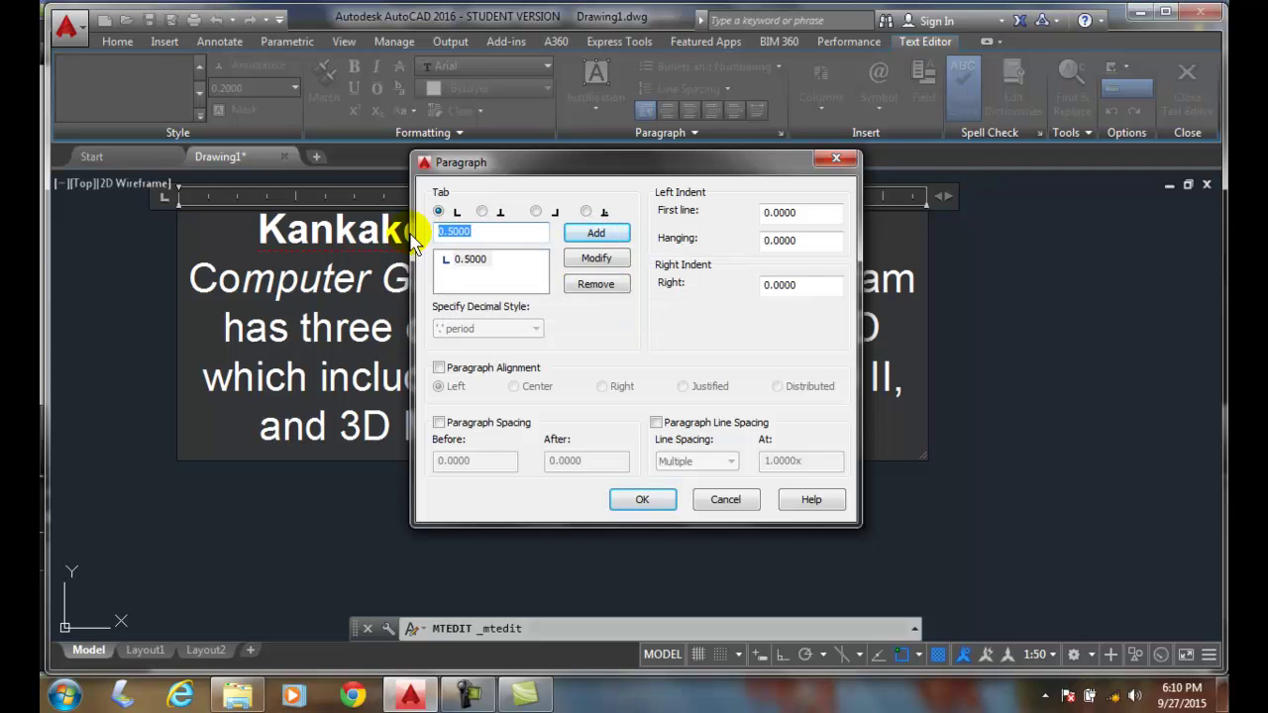
pyautogui.write('1.0000')
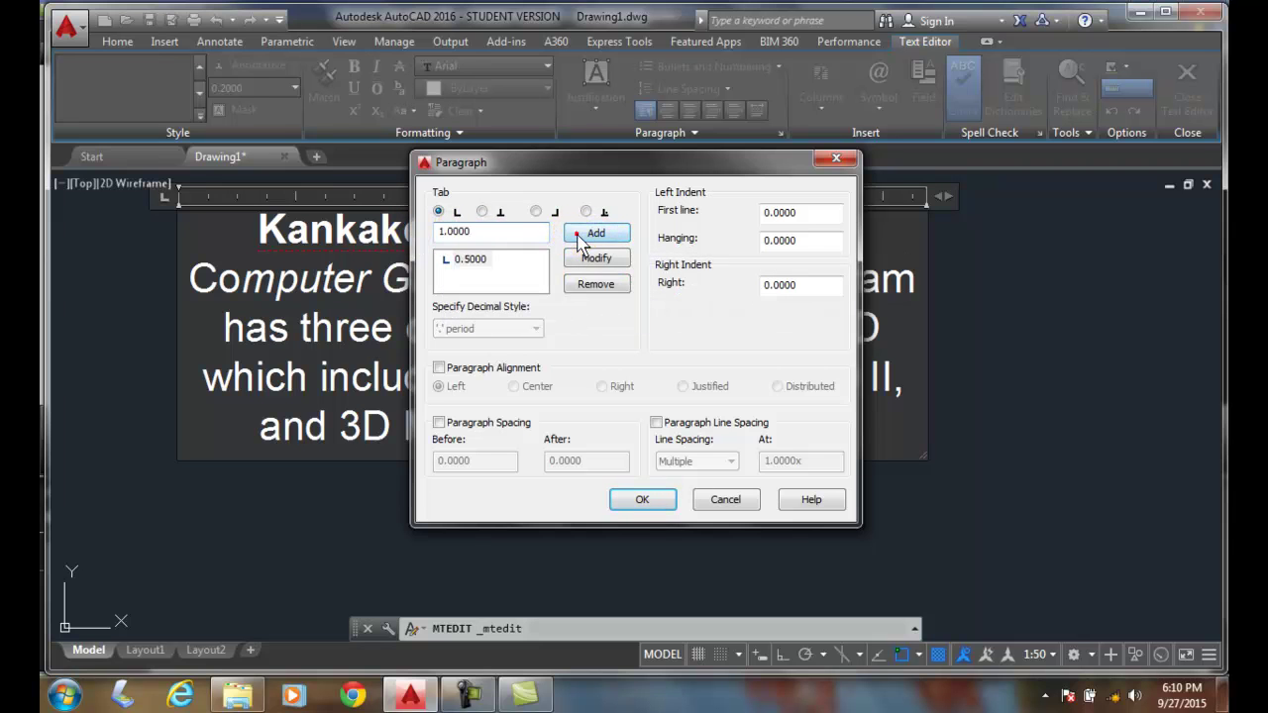
pyautogui.click(595, 232)
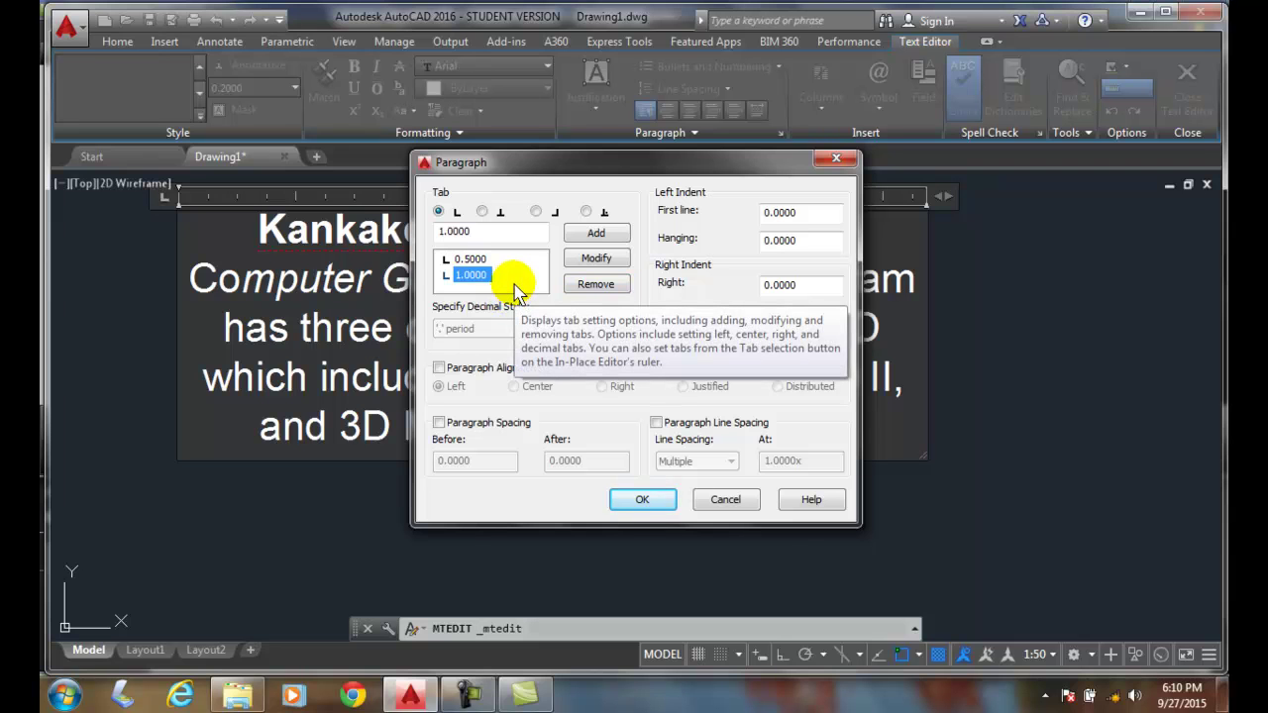
pyautogui.click(800, 211)
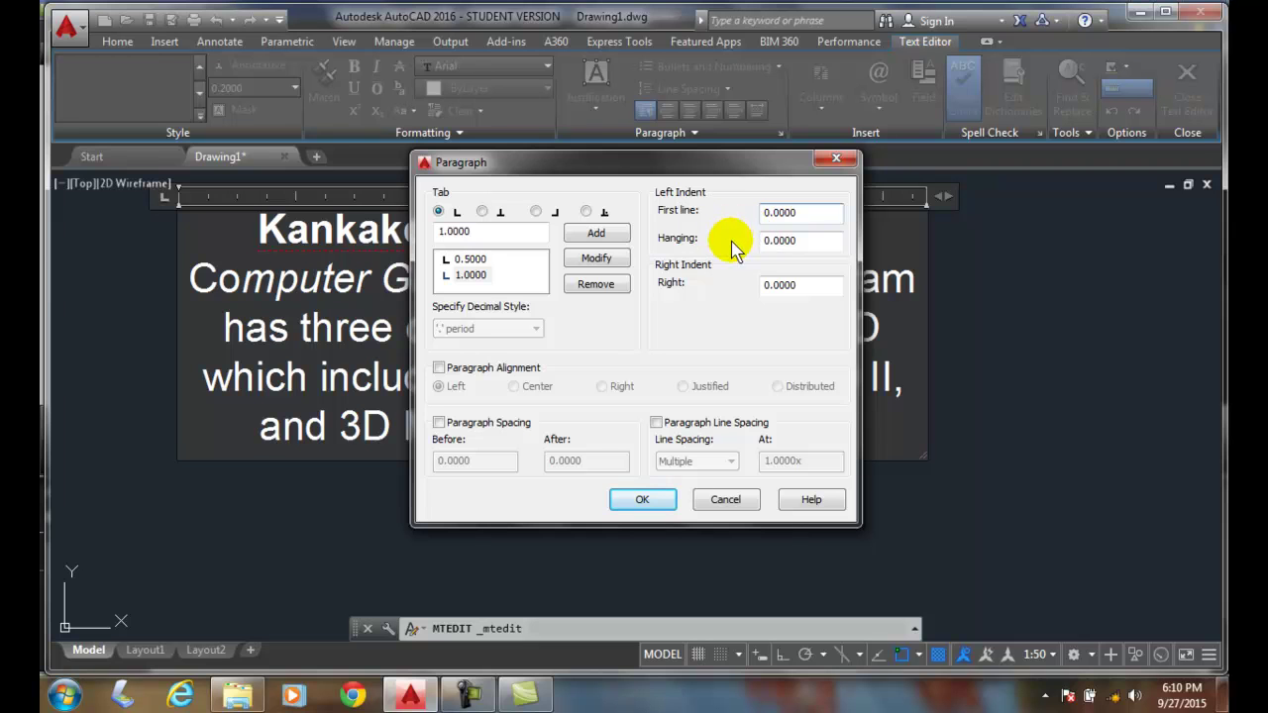
# - Replace the Left Indent first-line value with .25 so it reads 0.2500
pyautogui.moveTo(806, 212); pyautogui.dragTo(744, 211)
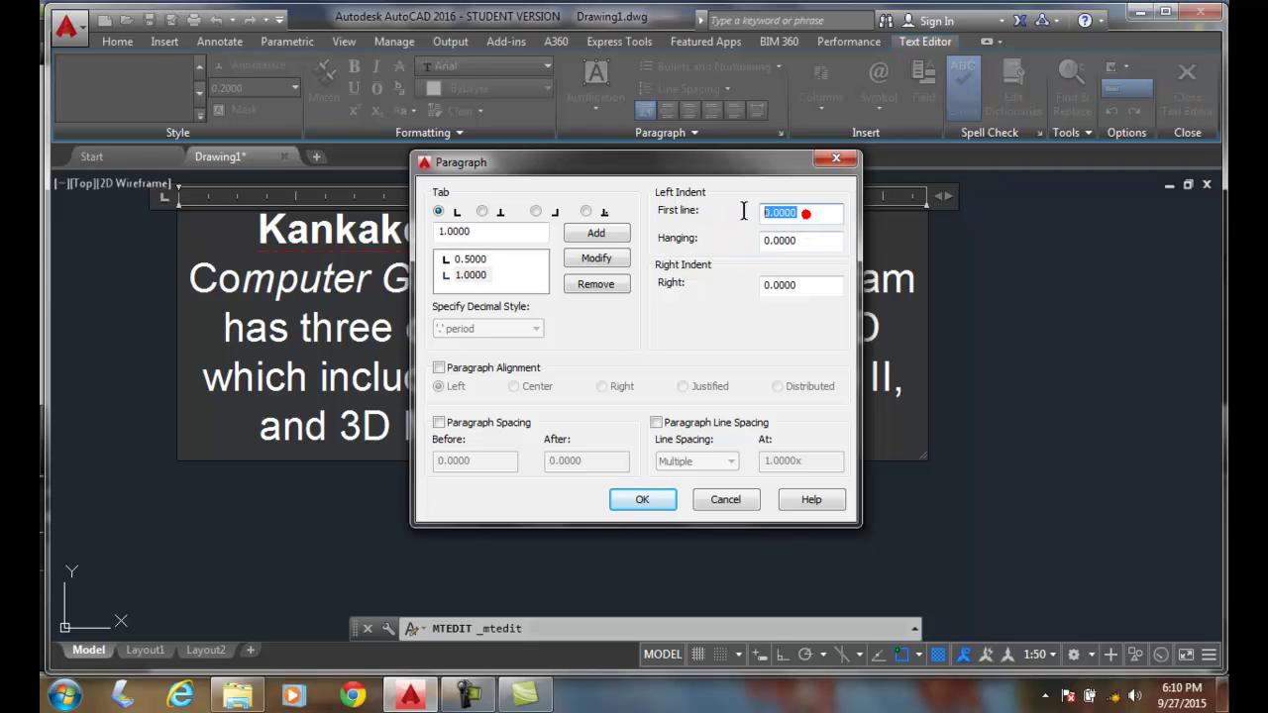
pyautogui.write('.25')
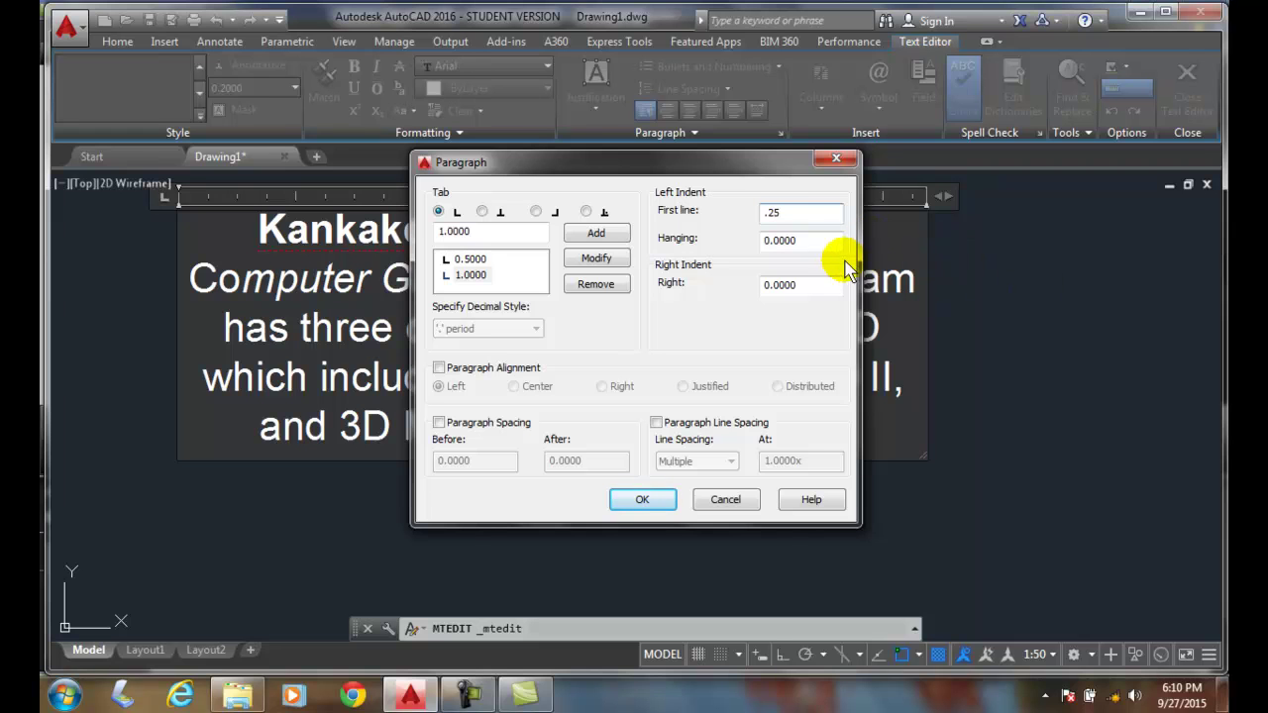
pyautogui.click(804, 241)
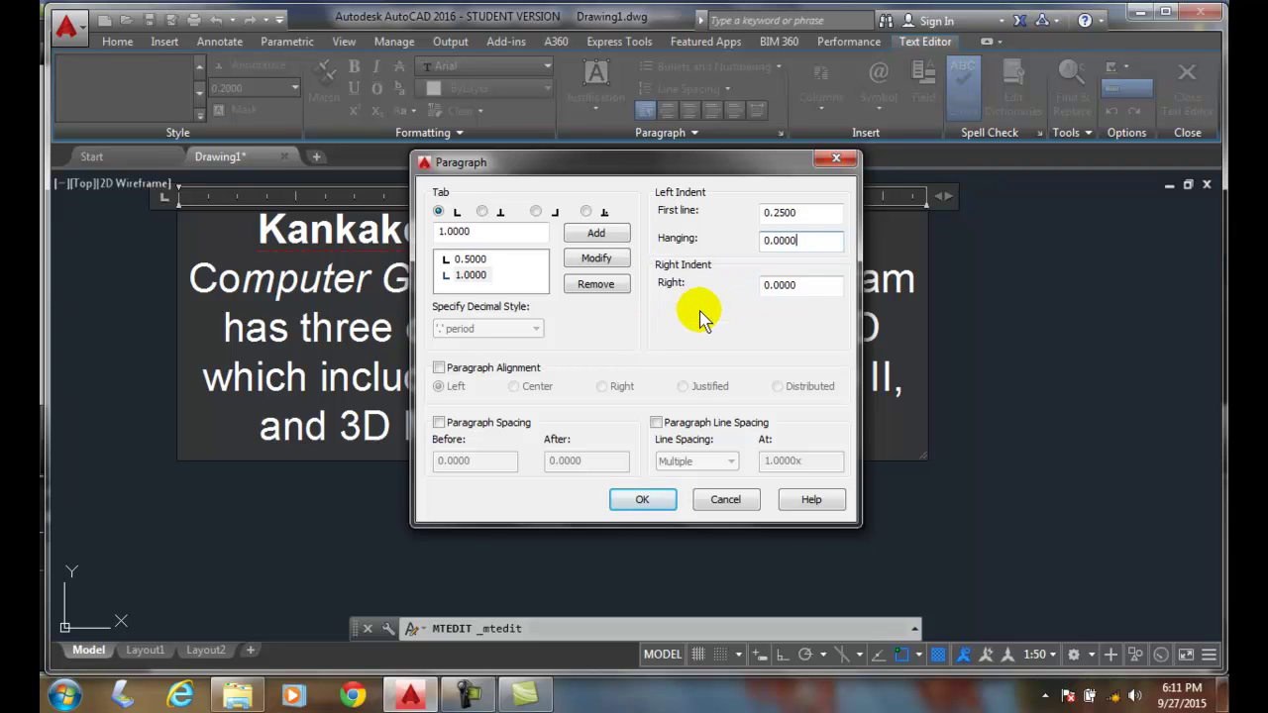
pyautogui.click(439, 367)
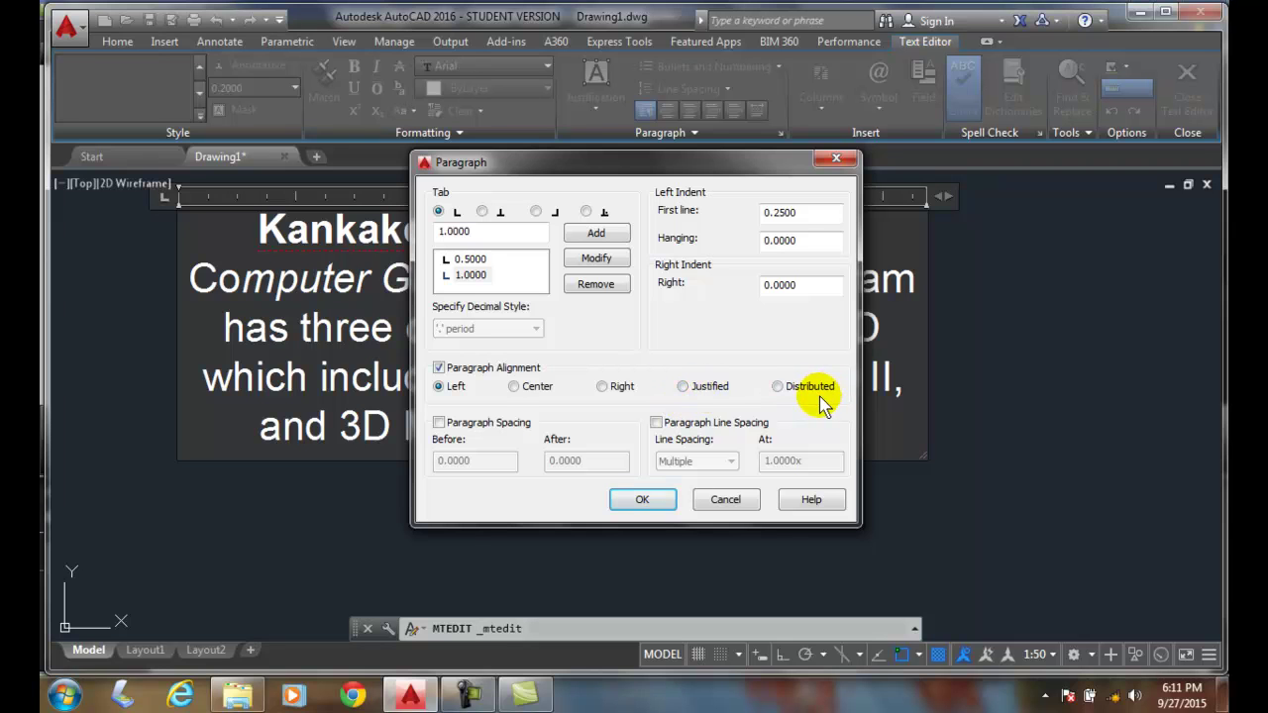
pyautogui.click(439, 367)
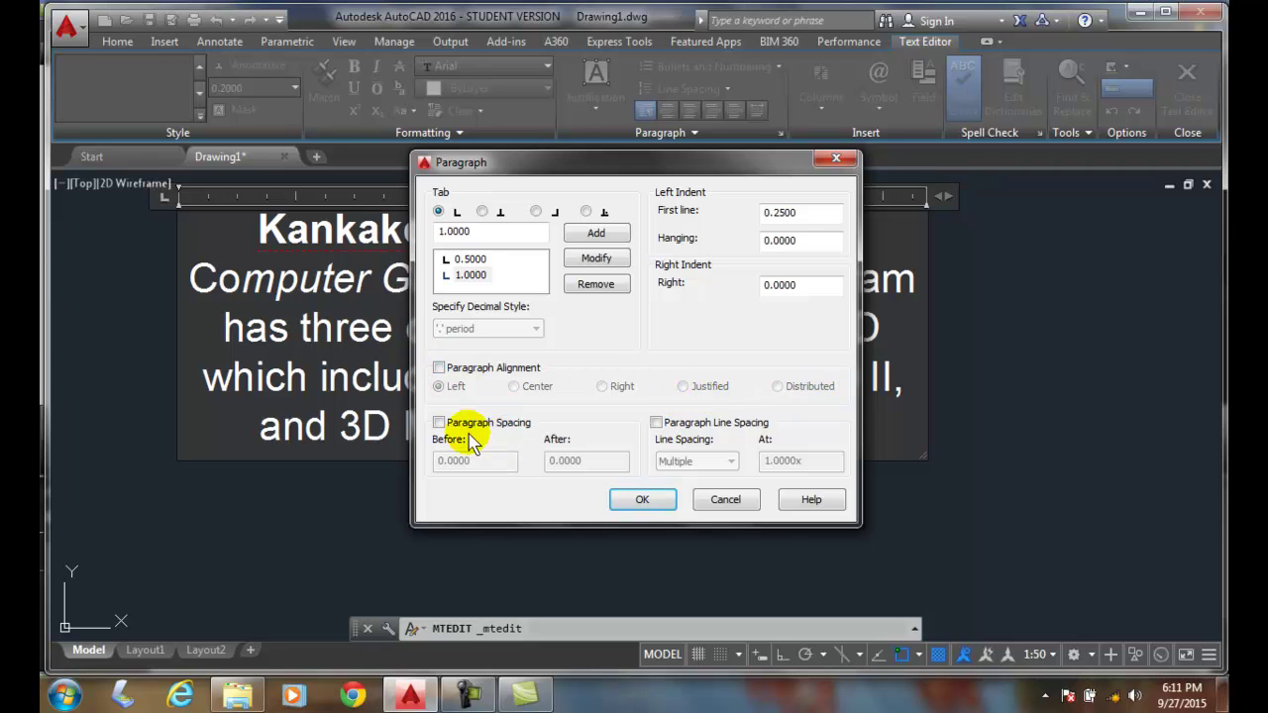
pyautogui.click(438, 422)
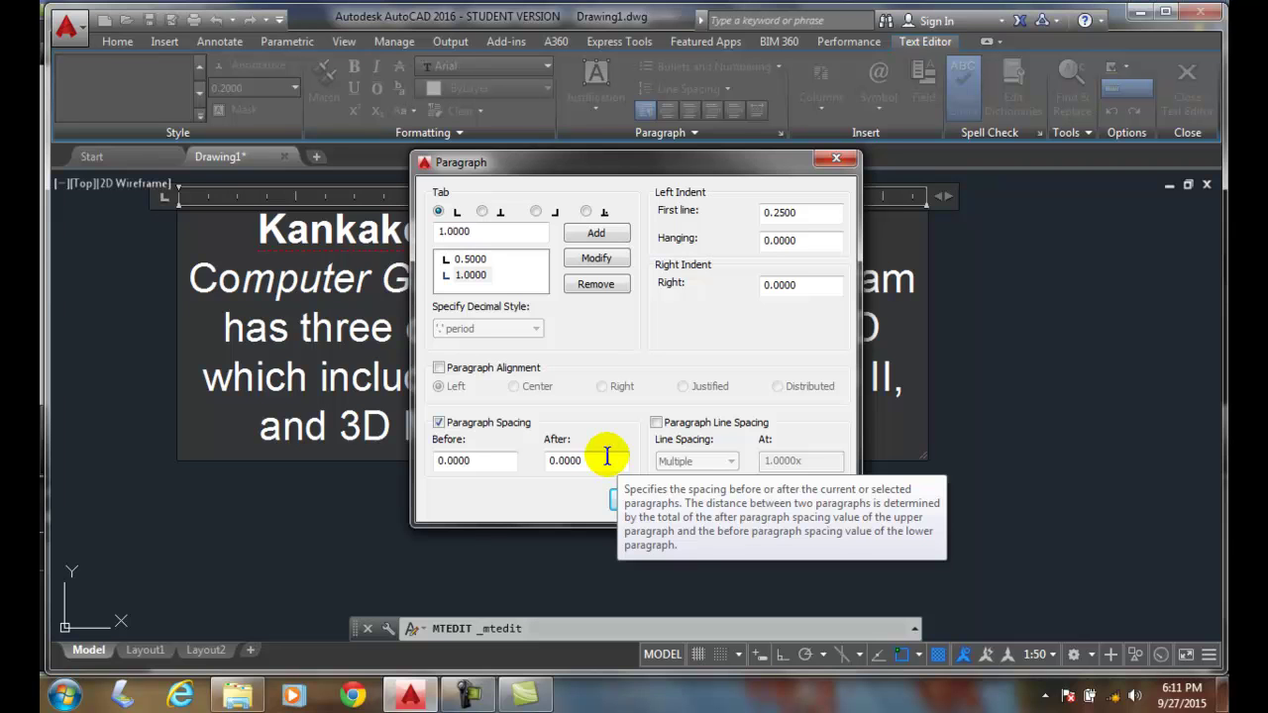
pyautogui.click(439, 423)
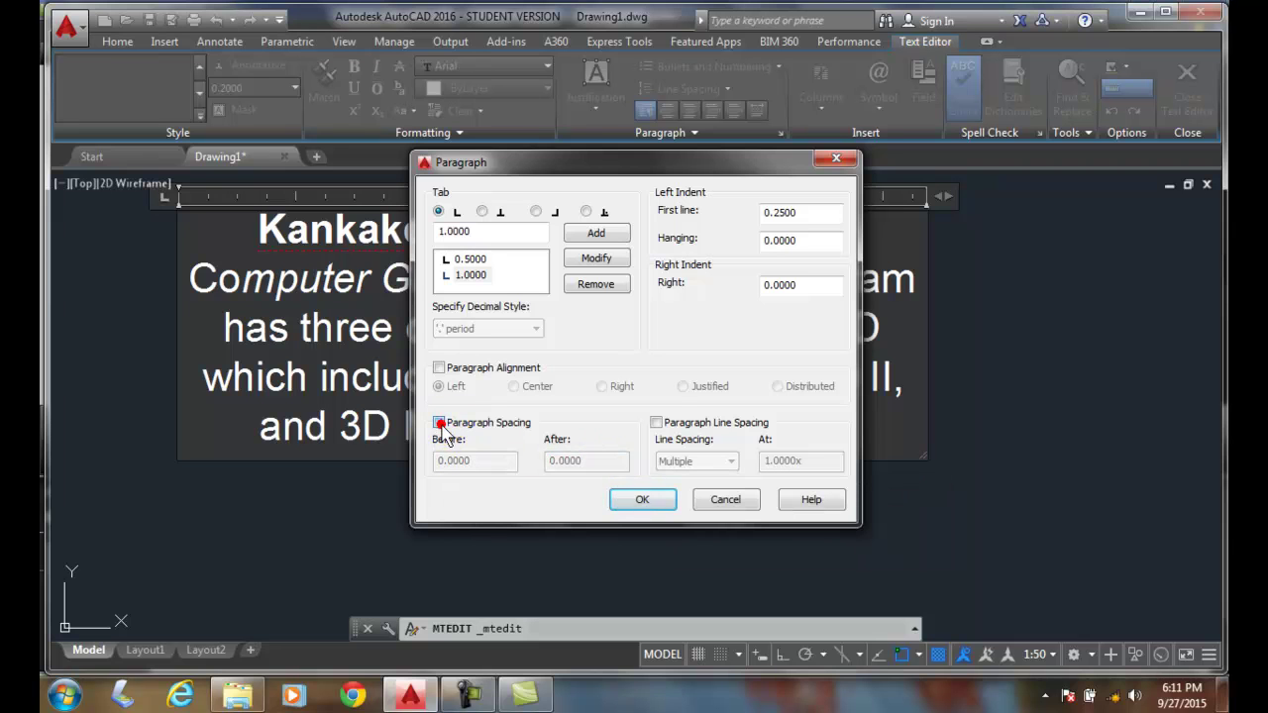
pyautogui.click(657, 423)
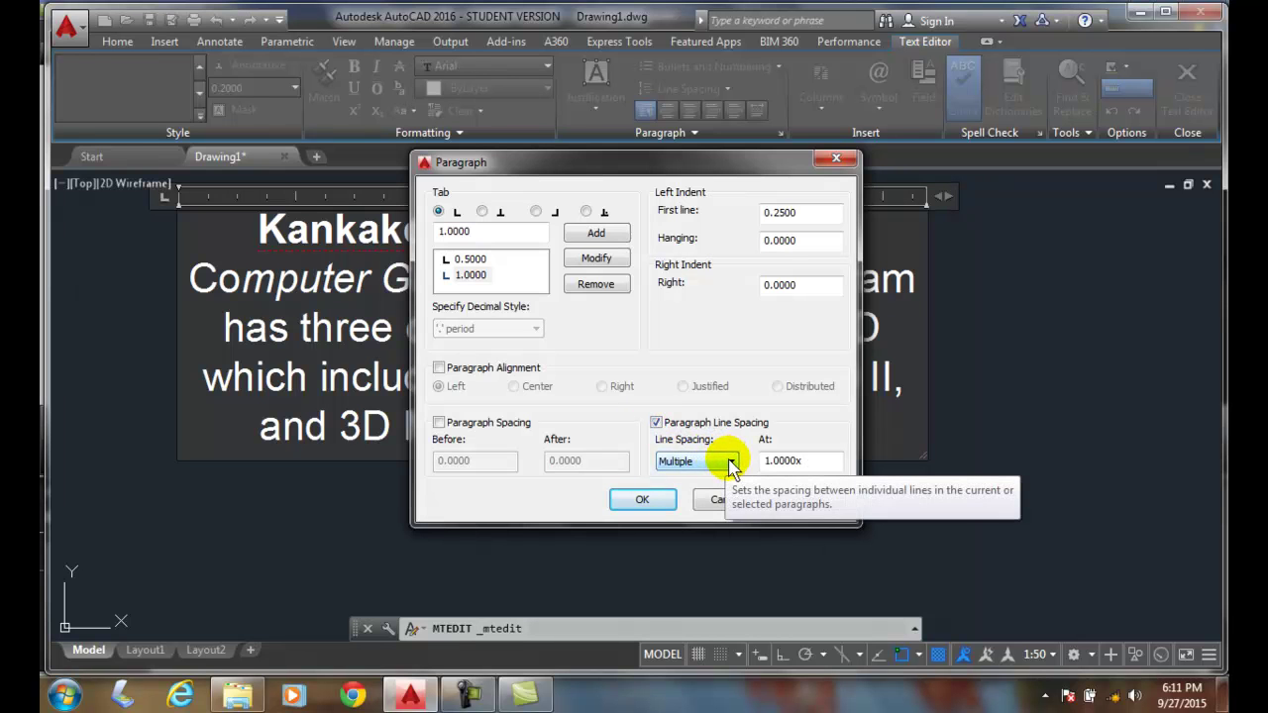
pyautogui.click(731, 462)
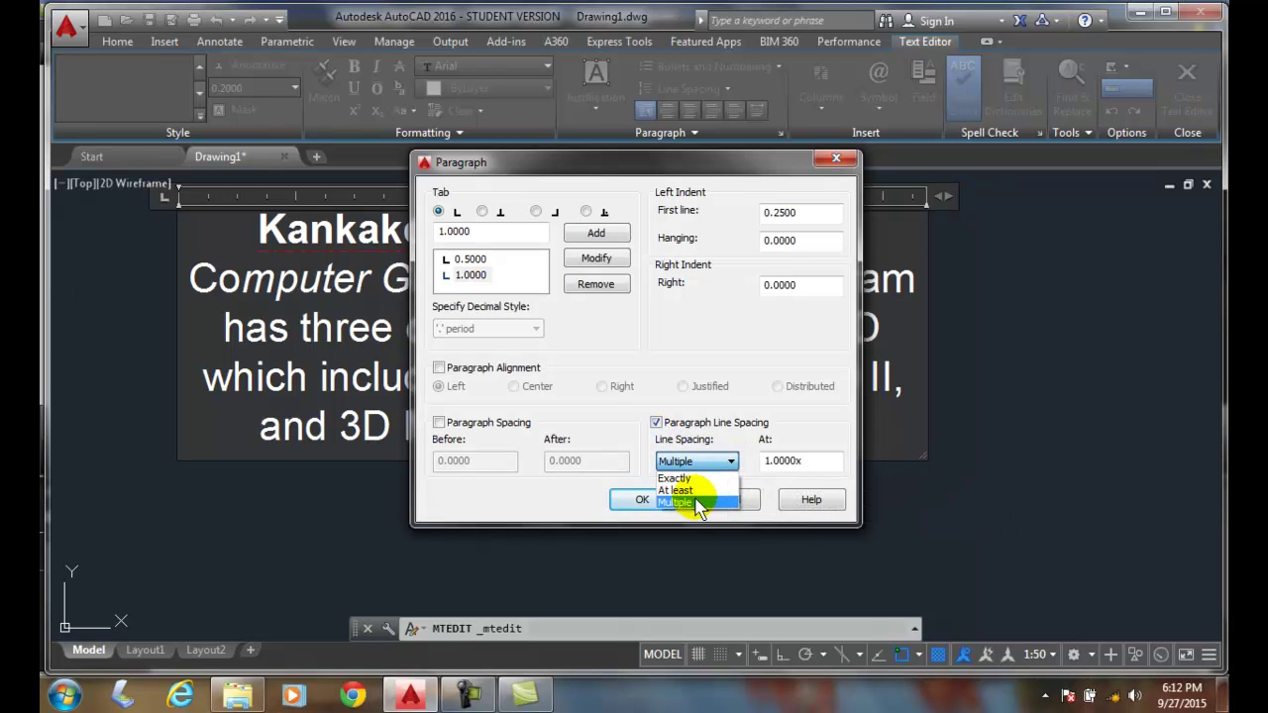
pyautogui.click(699, 503)
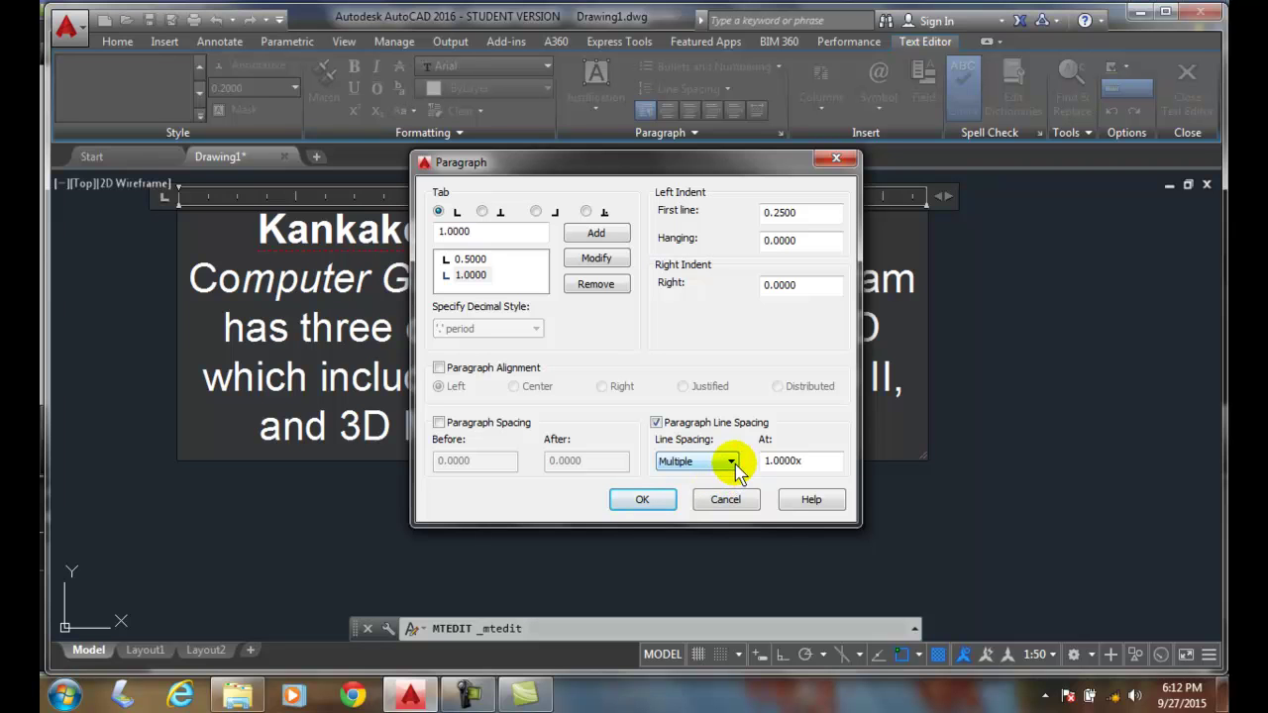
pyautogui.click(732, 463)
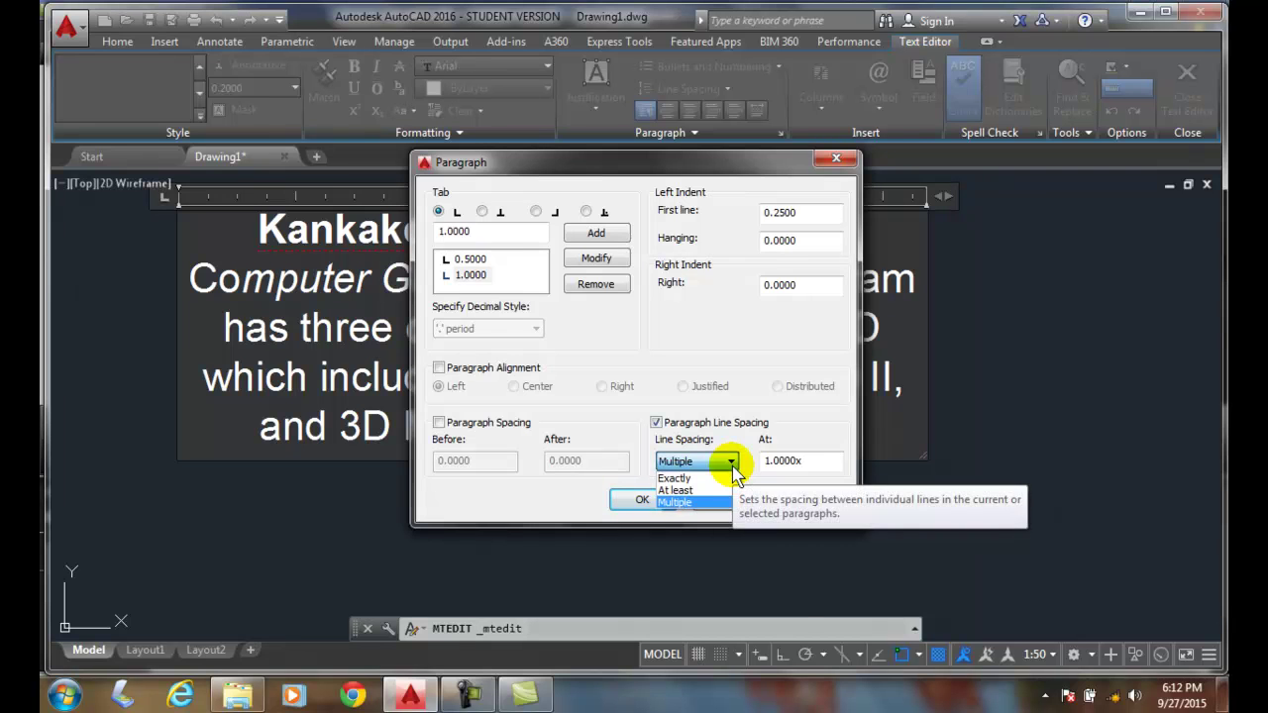
pyautogui.click(688, 479)
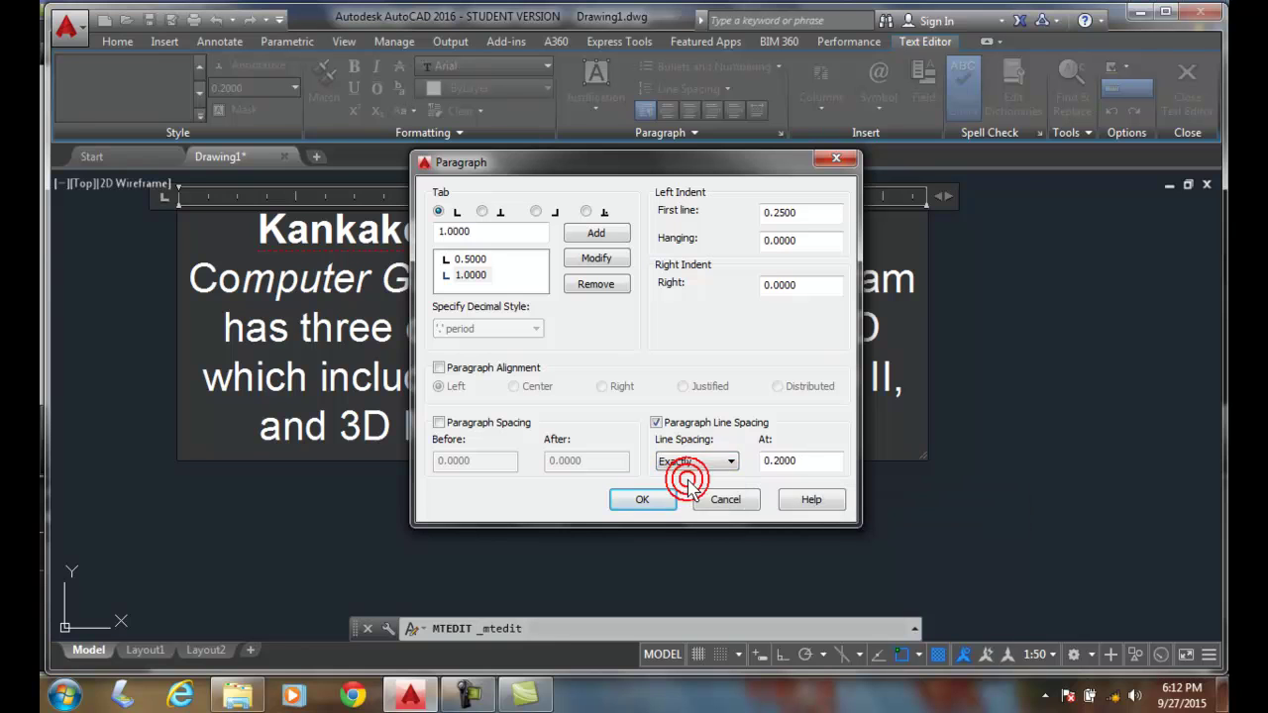
pyautogui.click(794, 460)
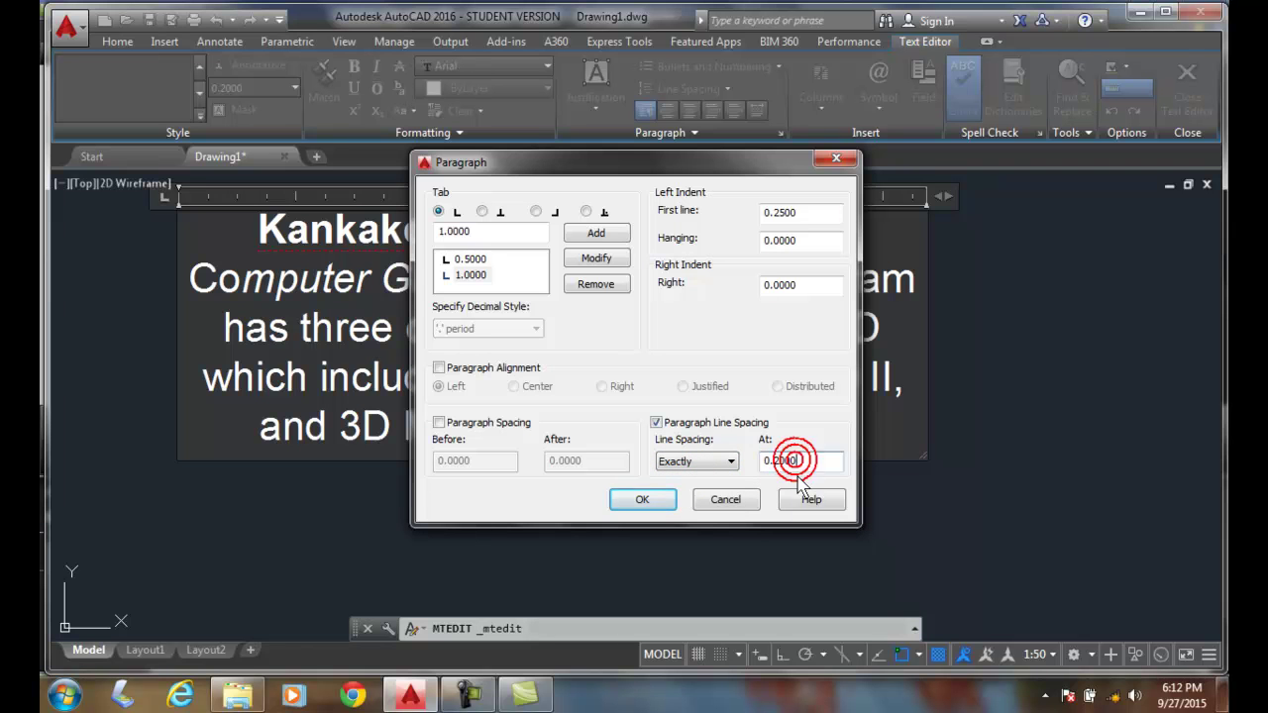
pyautogui.click(729, 463)
pyautogui.click(705, 490)
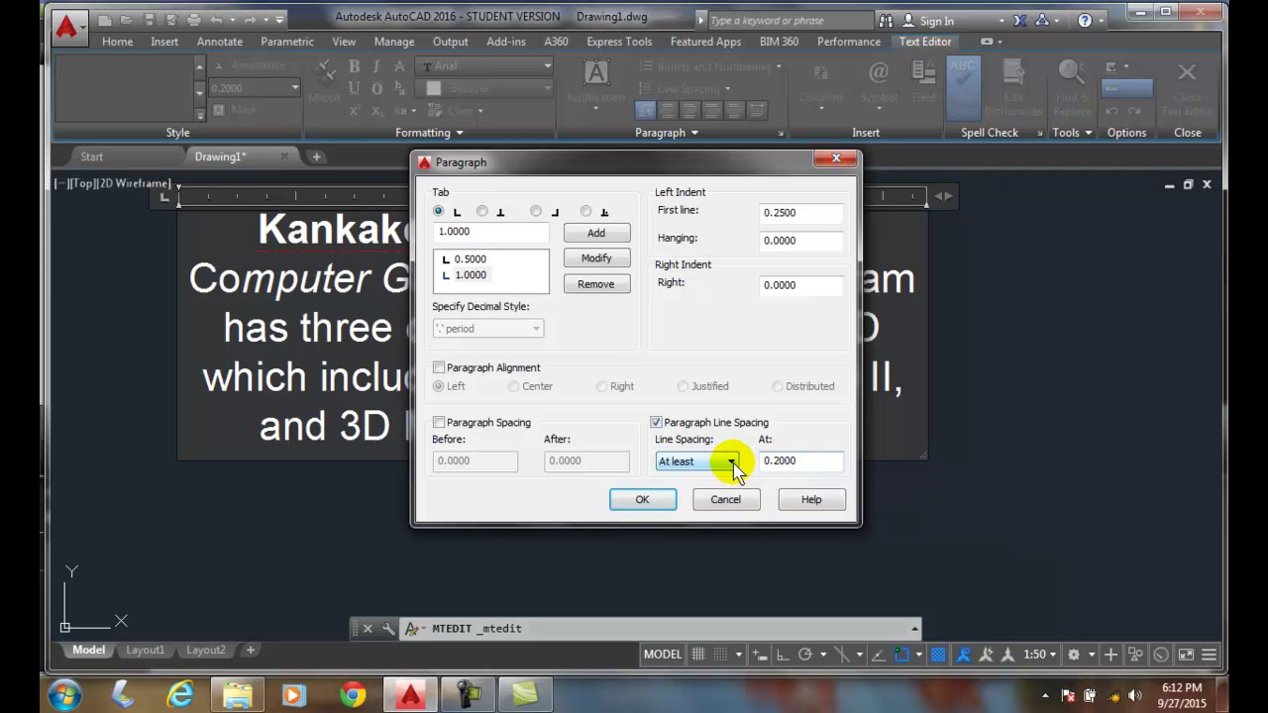
pyautogui.click(730, 461)
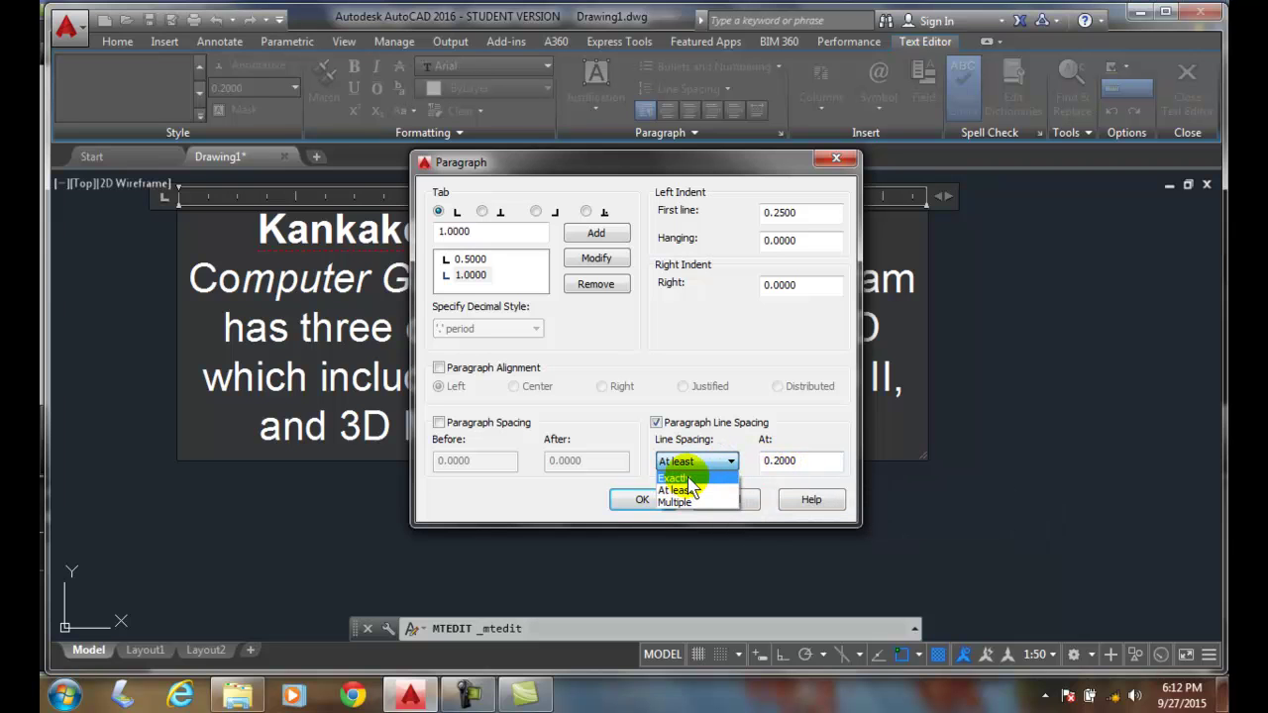
pyautogui.click(675, 479)
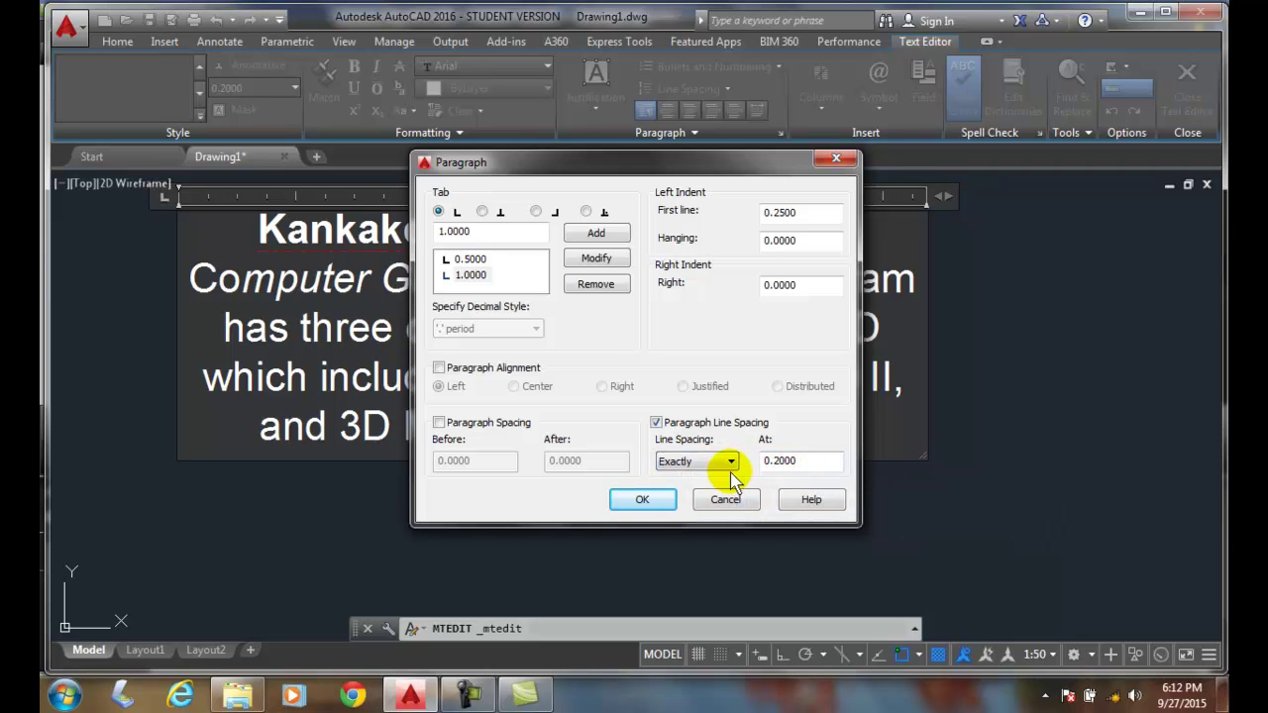
pyautogui.click(818, 462)
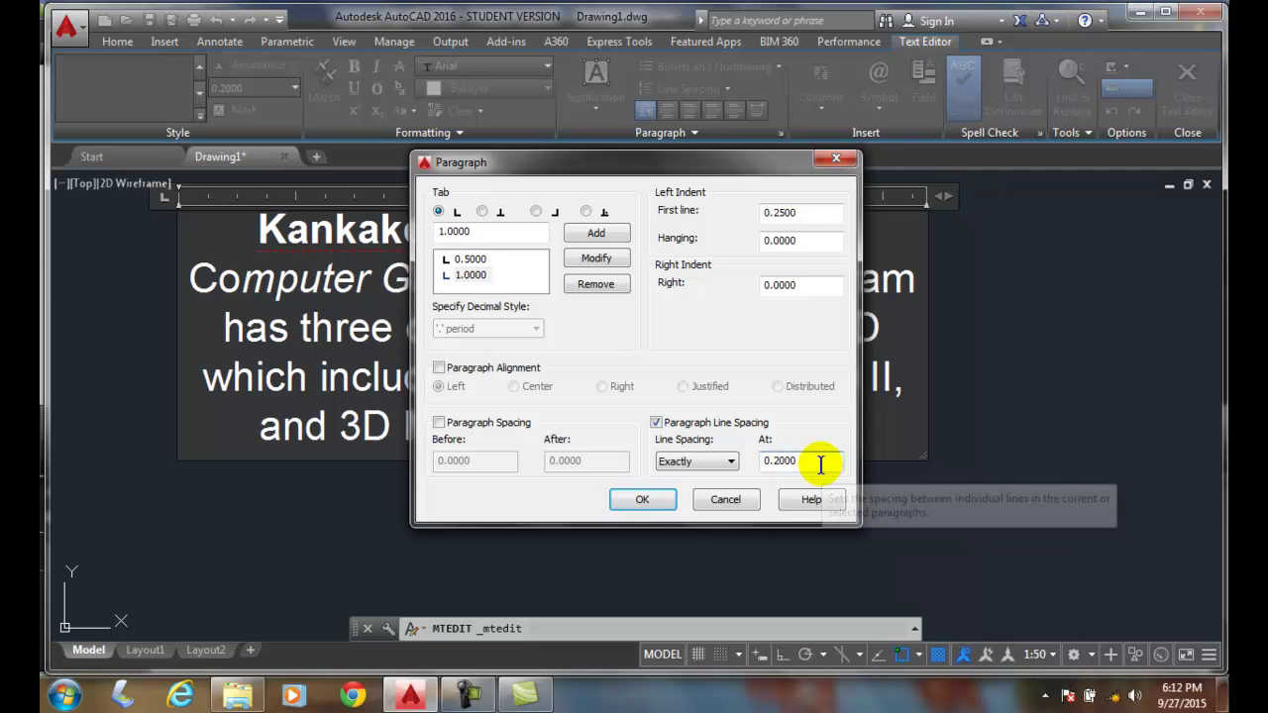
pyautogui.click(730, 462)
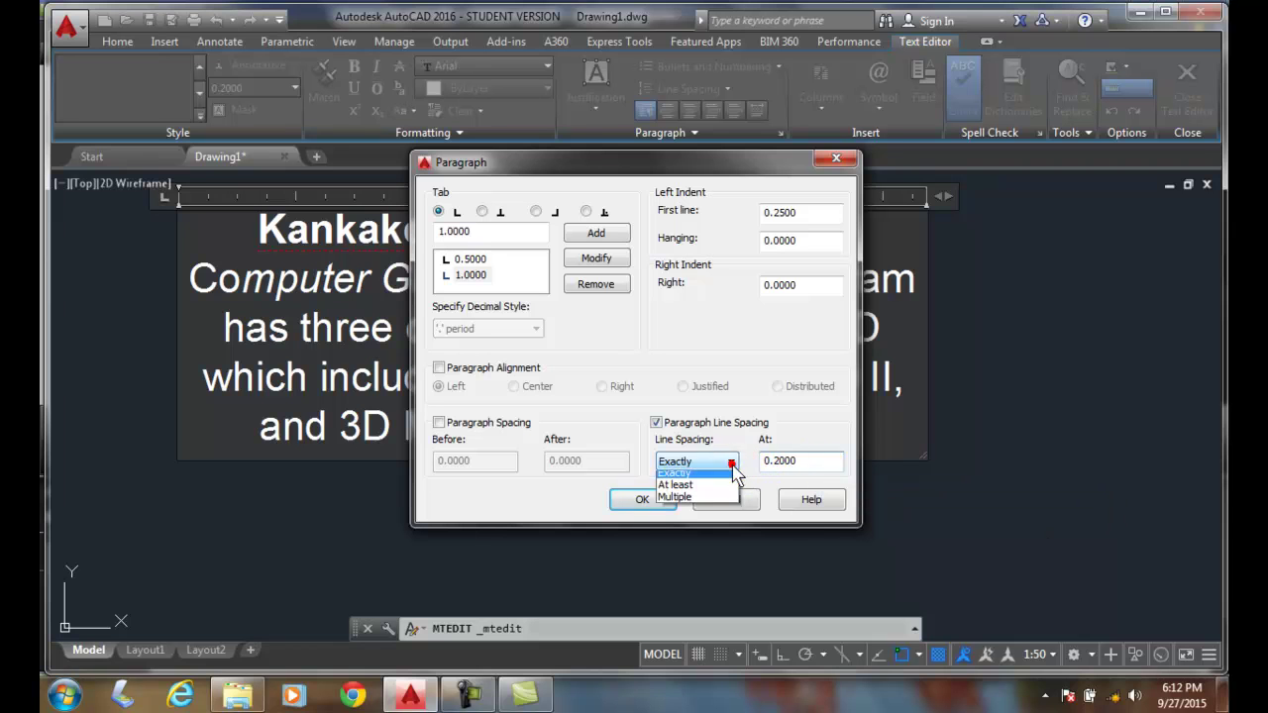
pyautogui.click(681, 501)
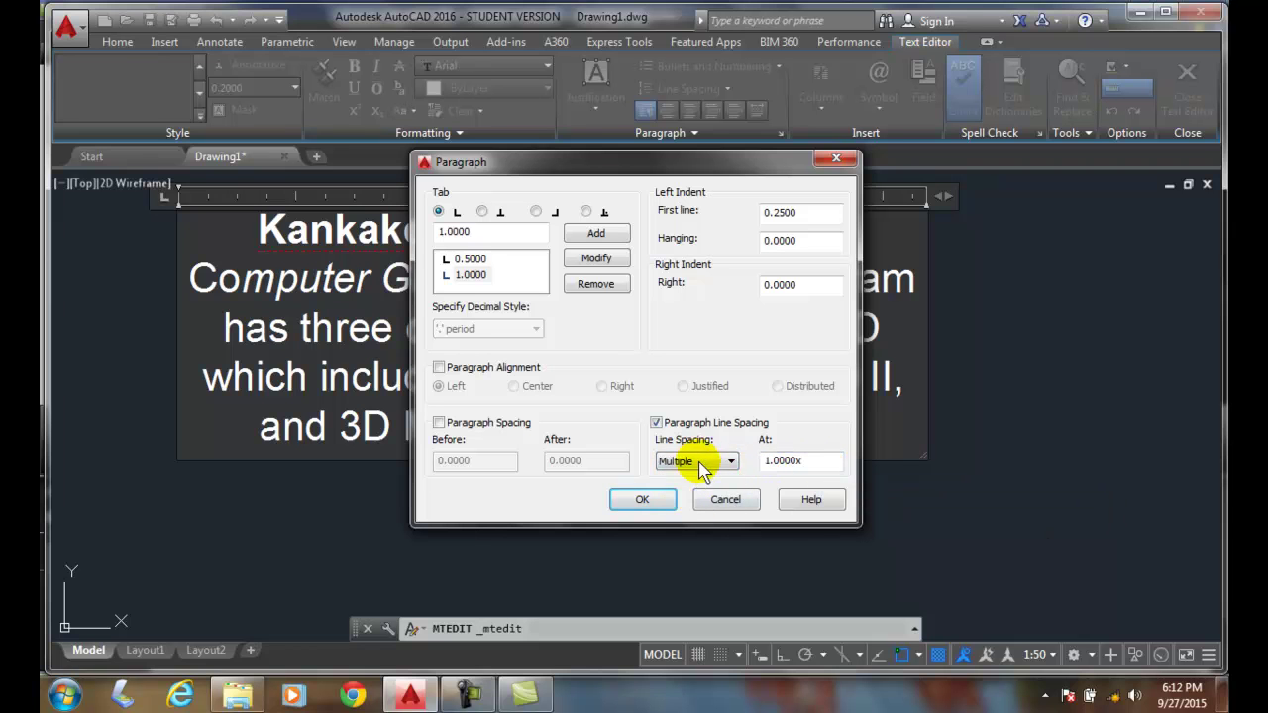
pyautogui.click(773, 461)
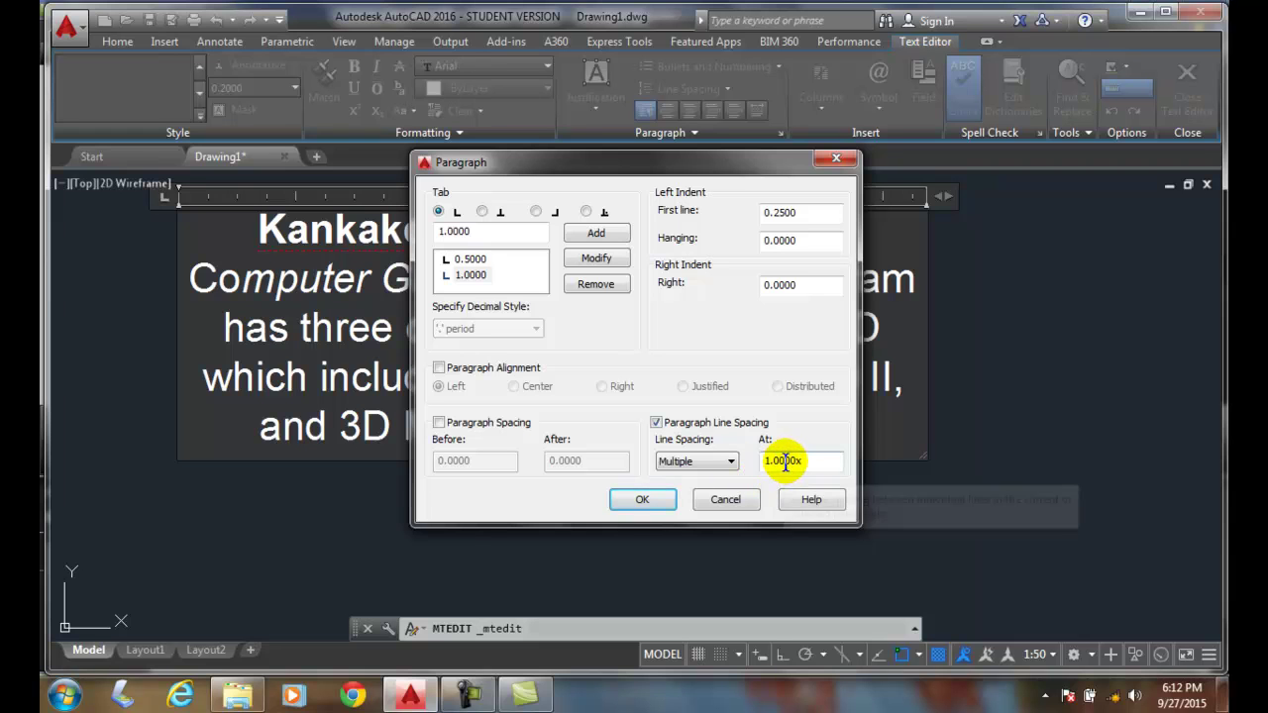
pyautogui.click(784, 460)
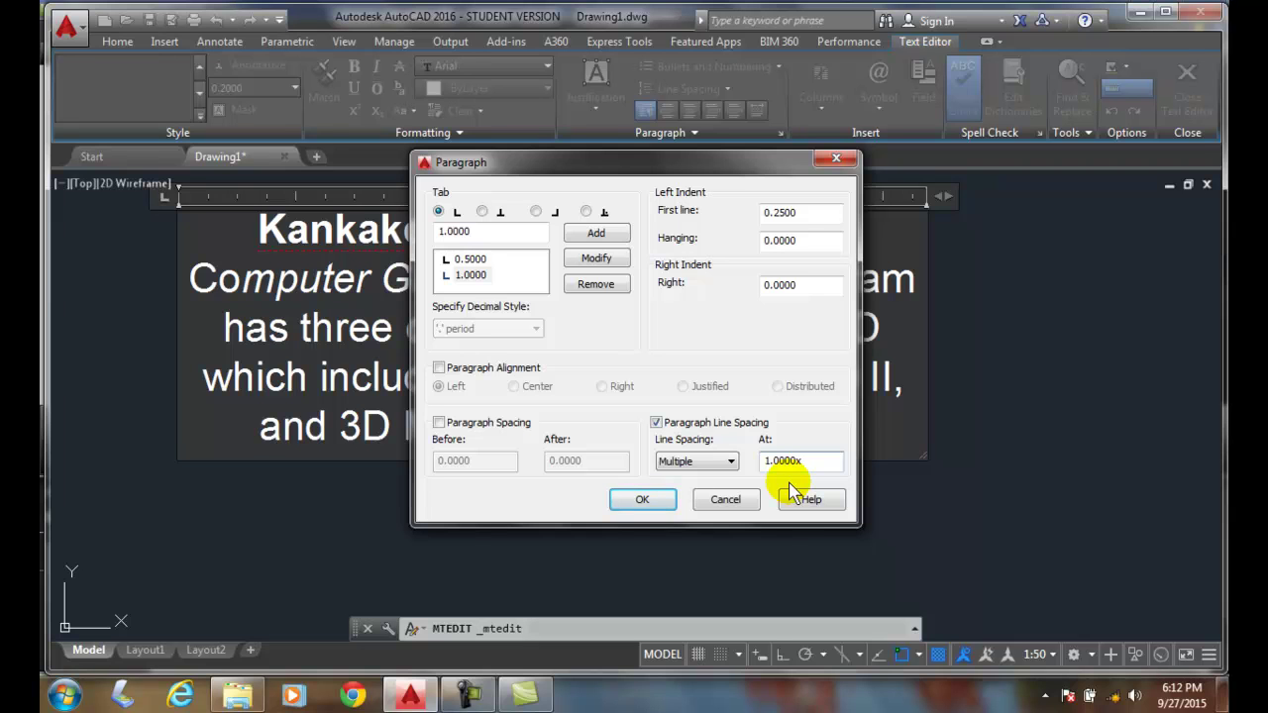
# - Accept the paragraph settings, close the Text Editor, and reopen the Kankakee Community College mtext
pyautogui.click(642, 500)
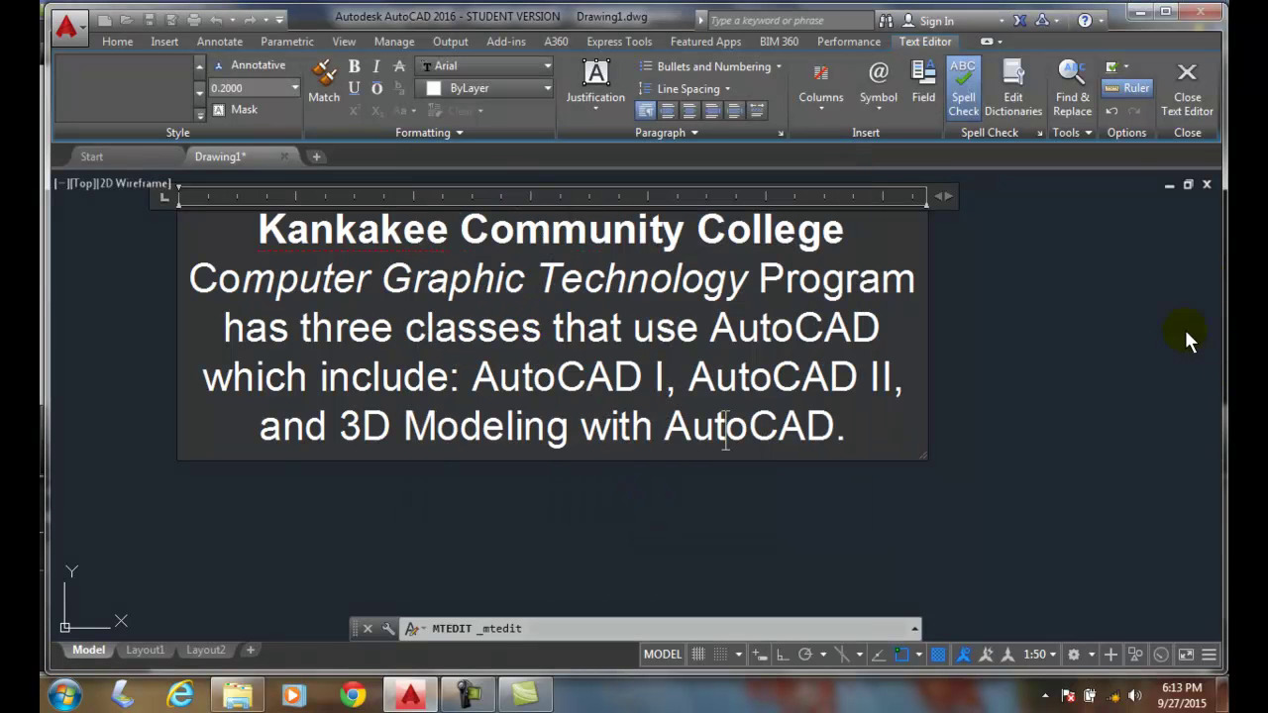
pyautogui.click(1186, 94)
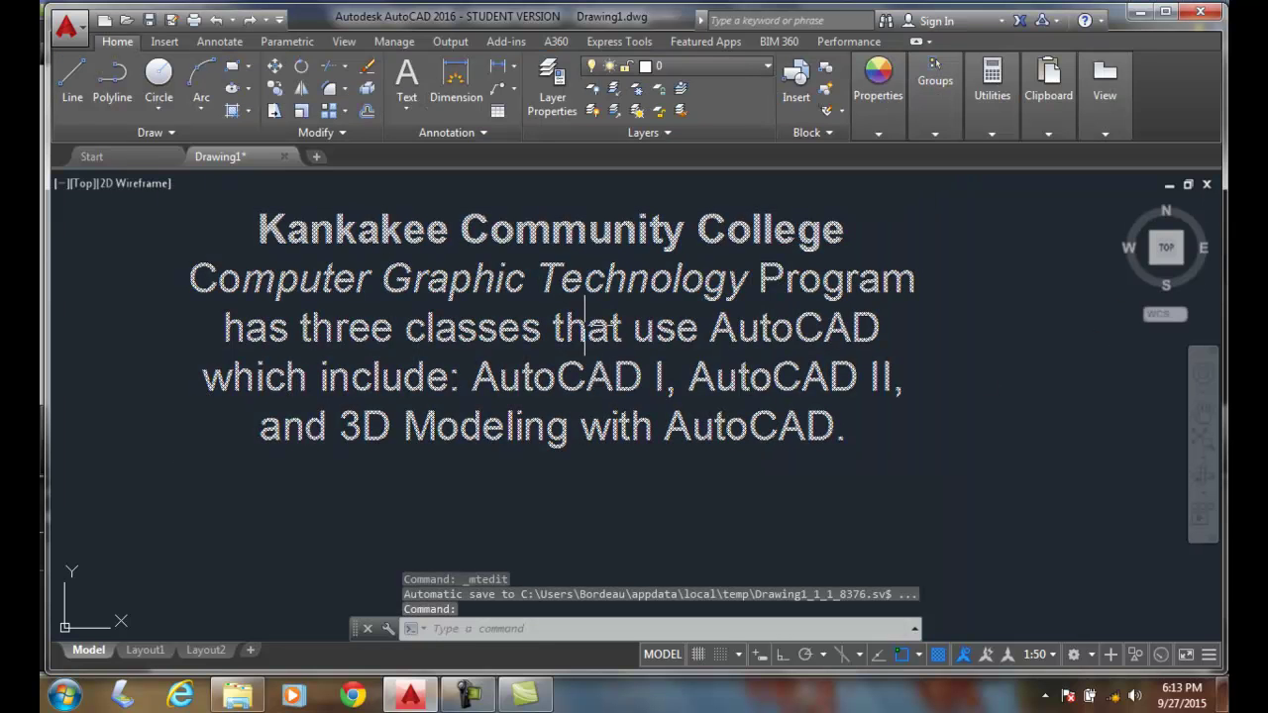
pyautogui.doubleClick(585, 330)
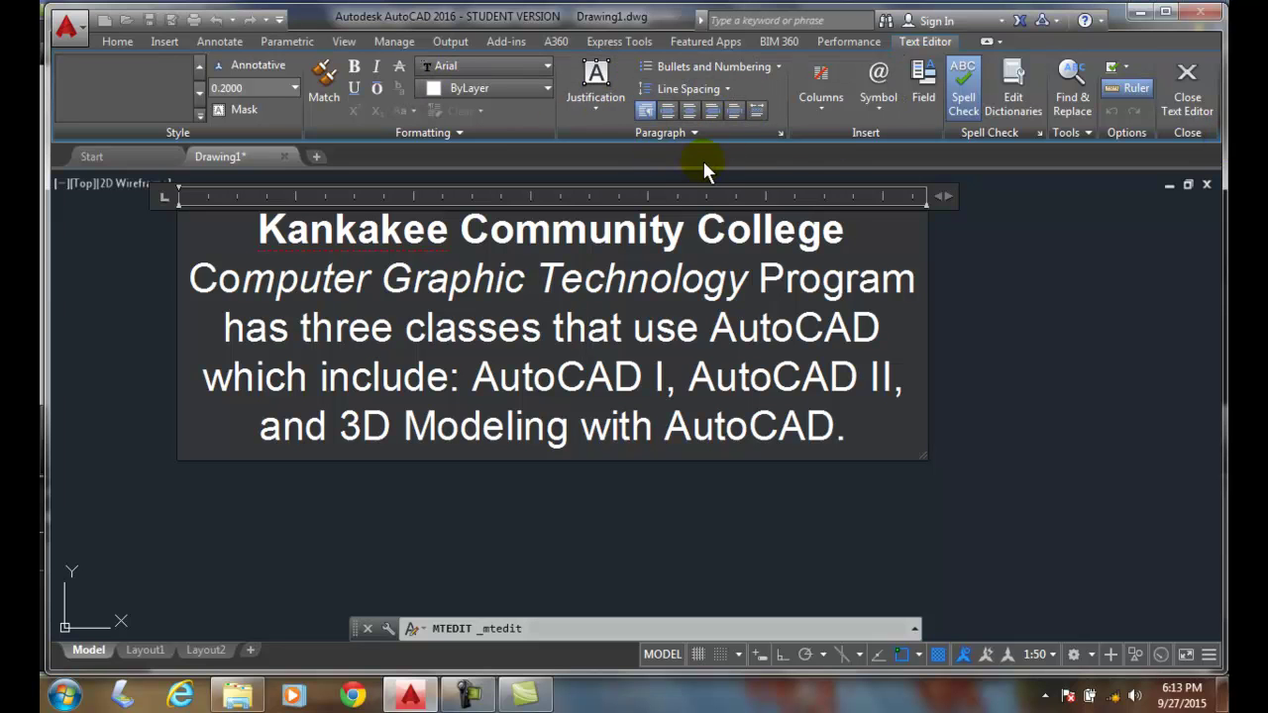
# - Open the Paragraph dialog again from the Paragraph panel launcher
pyautogui.click(781, 133)
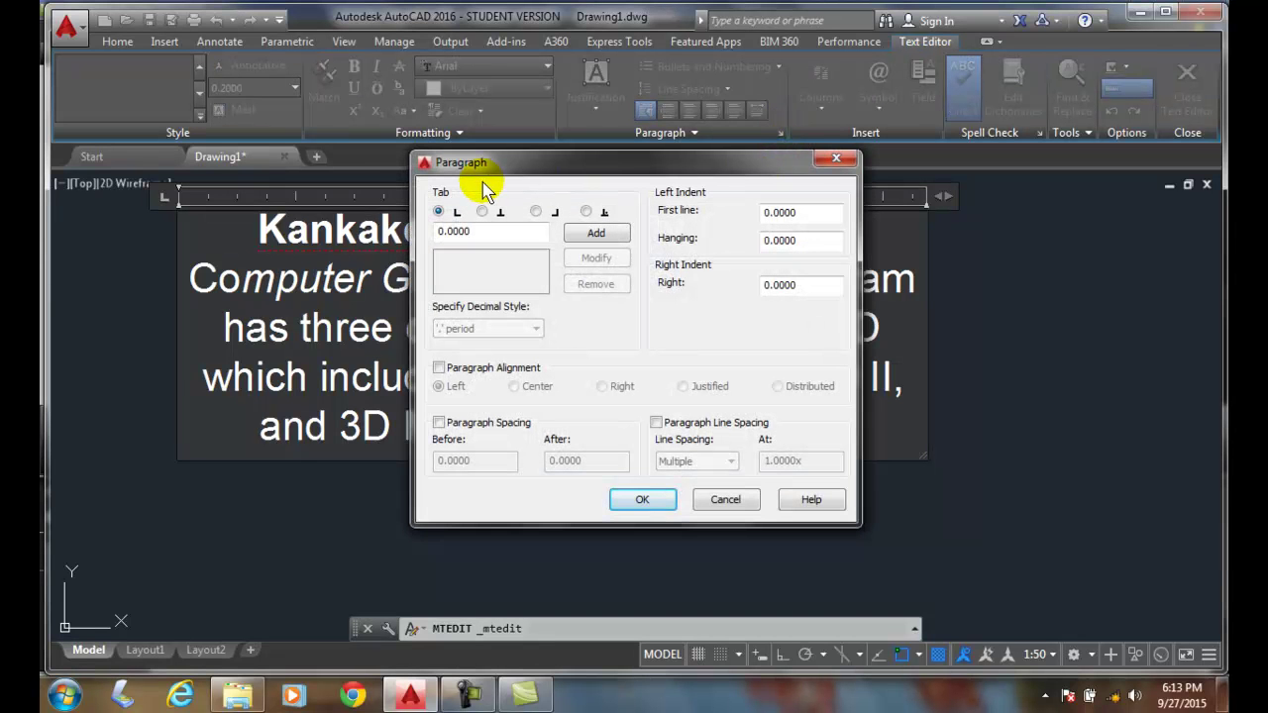